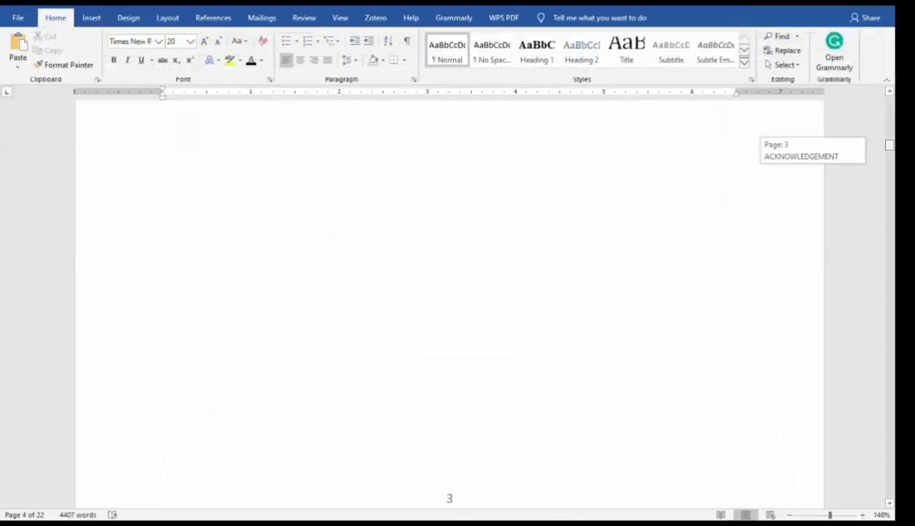
- Zoom the document out to 80% and examine the preliminary pages up to the start of Chapter One
drag(889, 147, 889, 139)
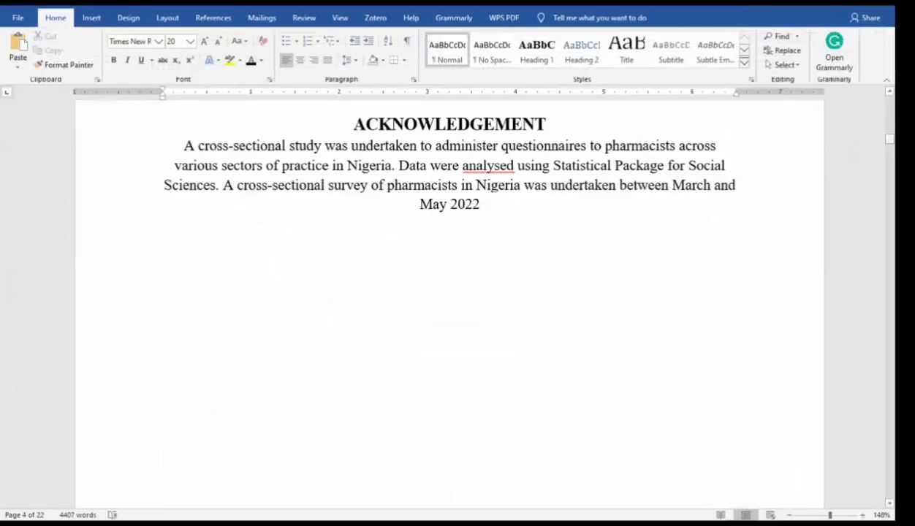
click(790, 515)
click(789, 515)
click(790, 514)
click(790, 514)
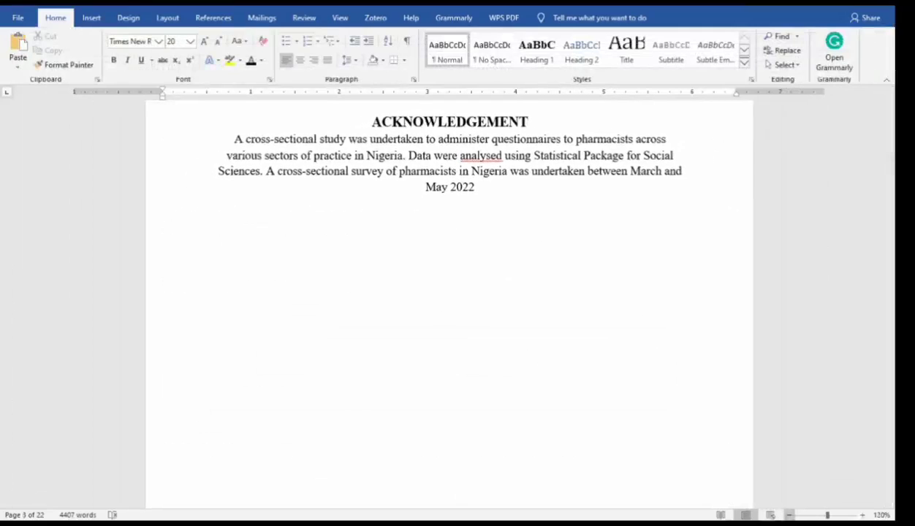
click(789, 515)
click(789, 515)
click(790, 515)
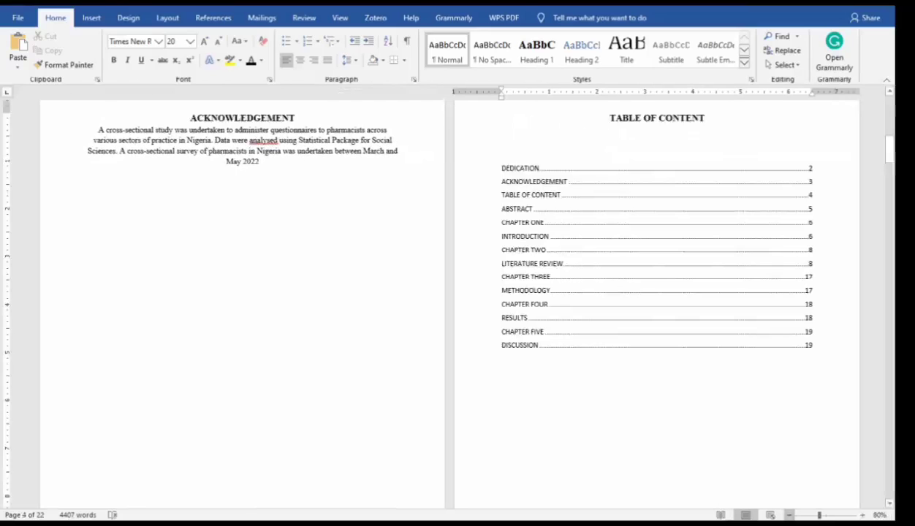
drag(889, 146, 889, 182)
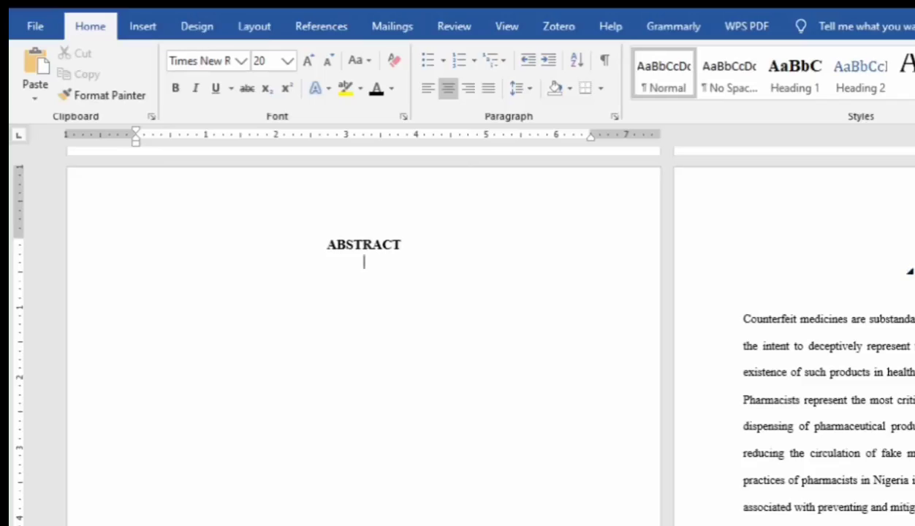
- Insert a Next Page section break directly before the CHAPTER ONE heading
click(914, 271)
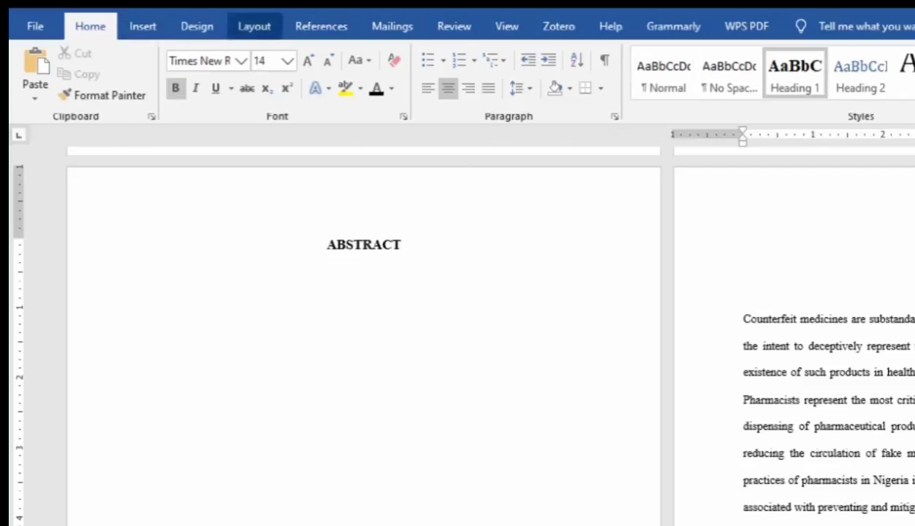
click(253, 26)
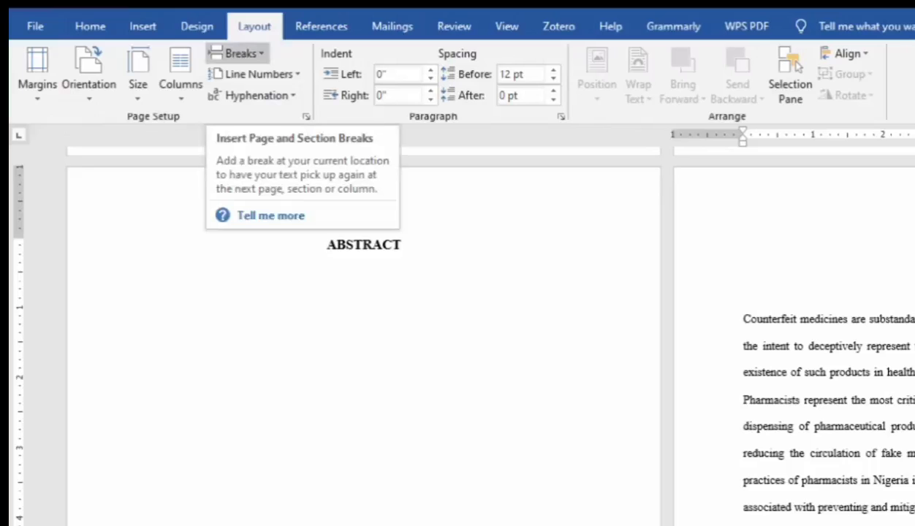
click(236, 52)
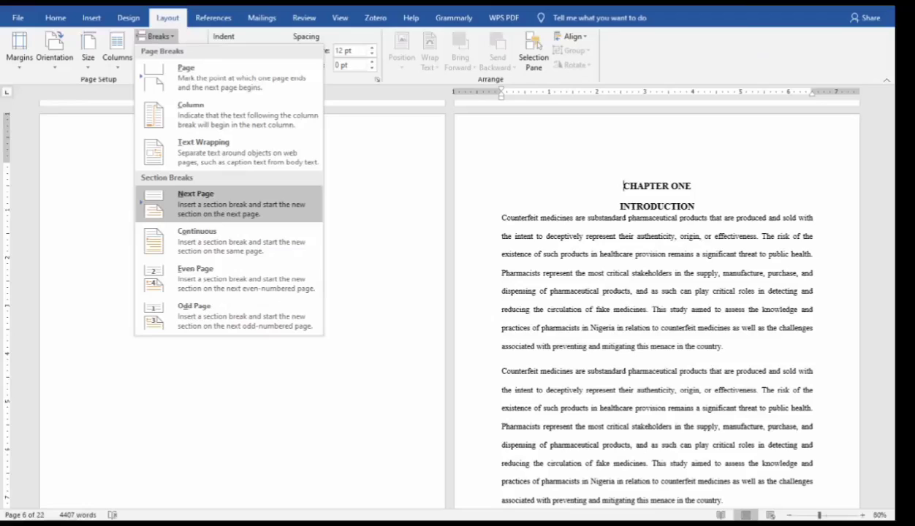
click(212, 203)
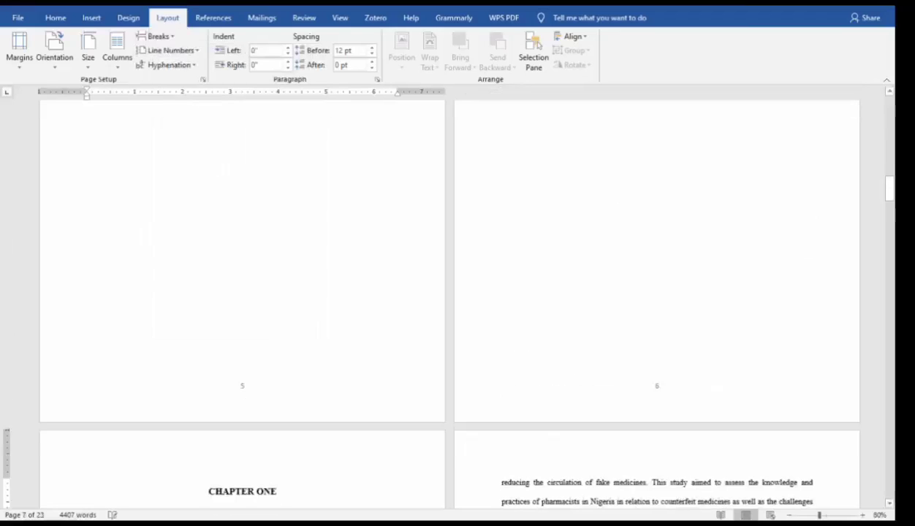
- Examine the page layout and footer page numbers from the preliminary pages to the CHAPTER ONE page
scroll(450, 300, down, 5)
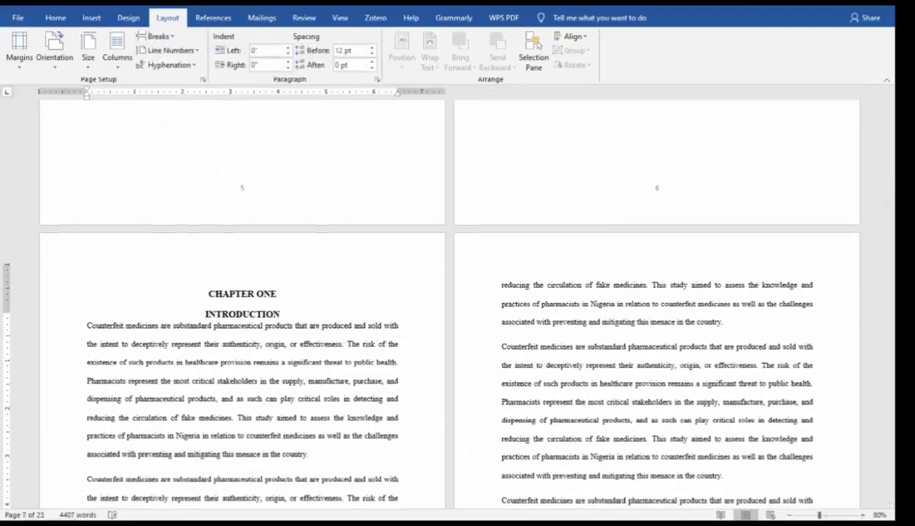
scroll(450, 300, up, 8)
scroll(449, 300, down, 9)
scroll(450, 300, up, 2)
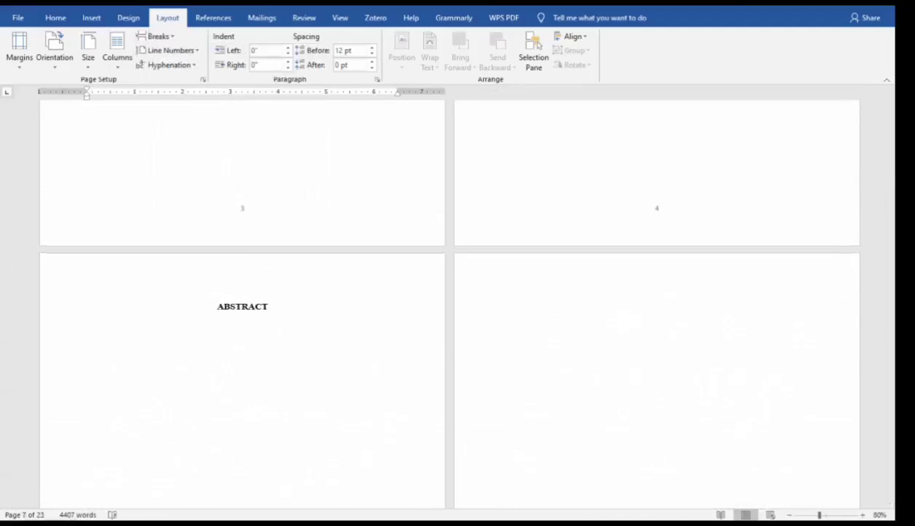
scroll(449, 300, down, 5)
scroll(450, 300, down, 2)
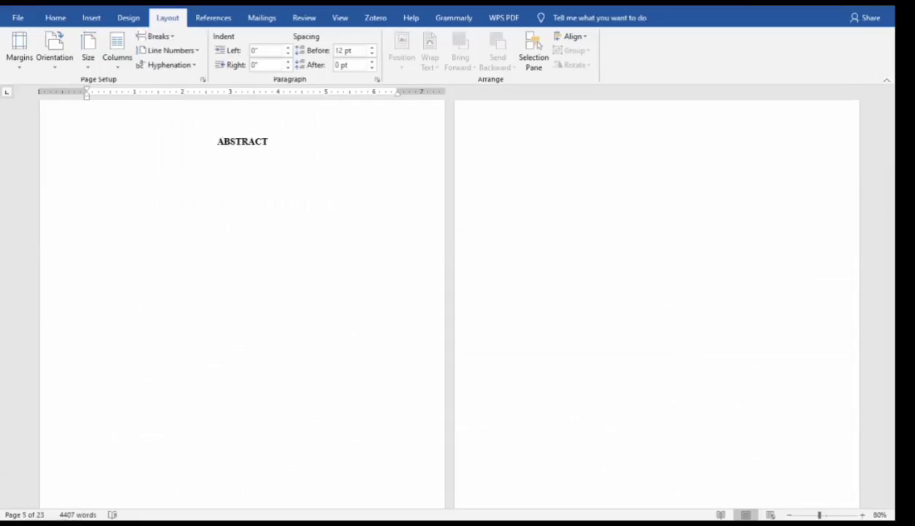
scroll(449, 300, up, 2)
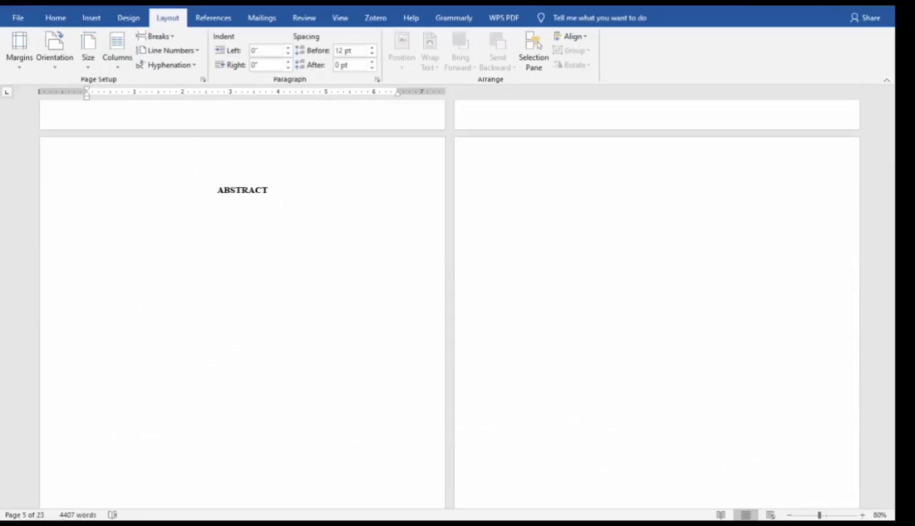
scroll(450, 300, down, 2)
- Paste the copied study text under the ABSTRACT heading, end it with a full stop, and remove the blank page before CHAPTER ONE
key(Return)
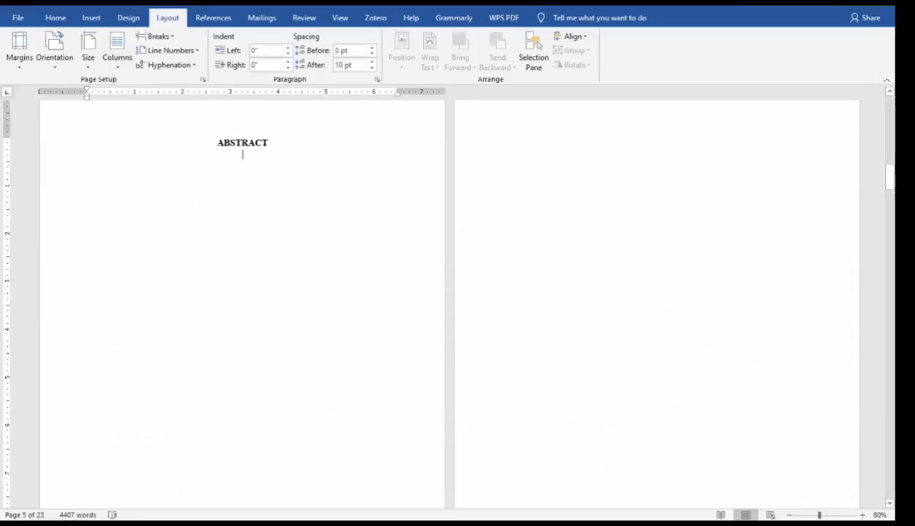
key(ctrl+v)
text(.)
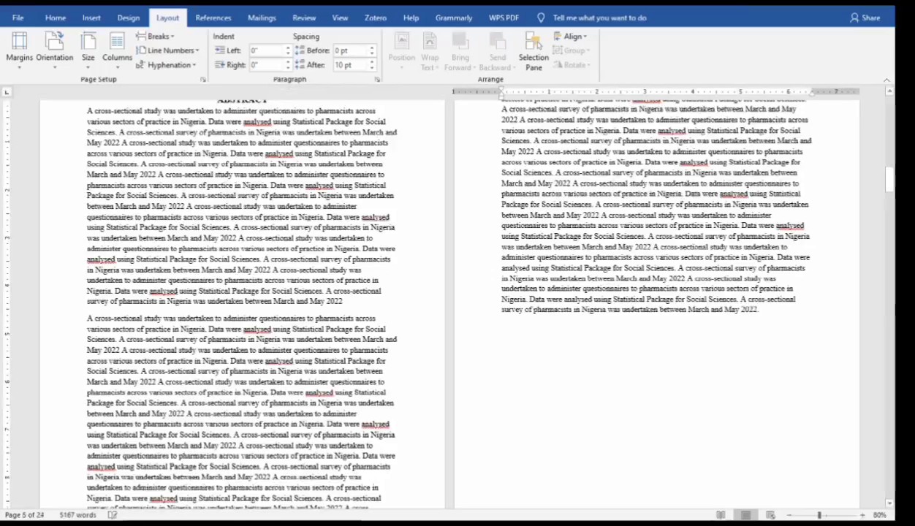
mouse_move(890, 179)
mouse_down()
mouse_move(890, 171)
mouse_move(889, 199)
mouse_move(889, 190)
mouse_up()
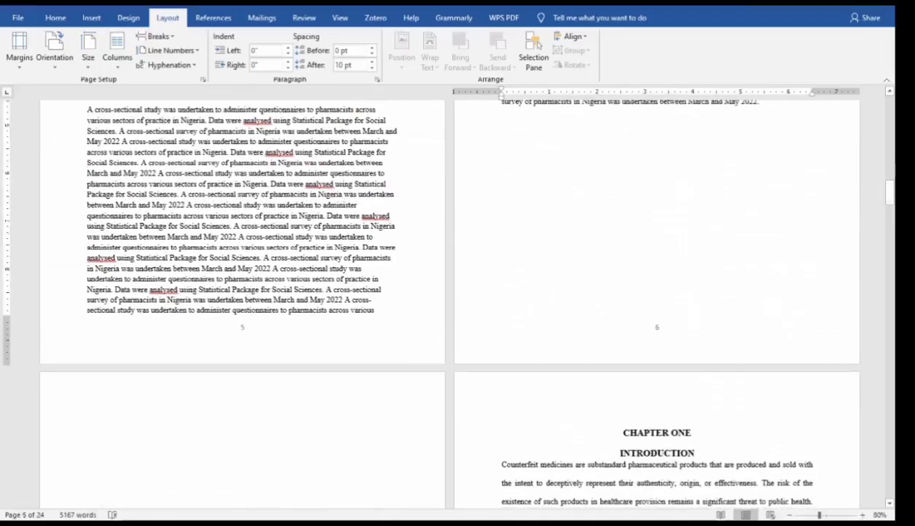
key(Delete)
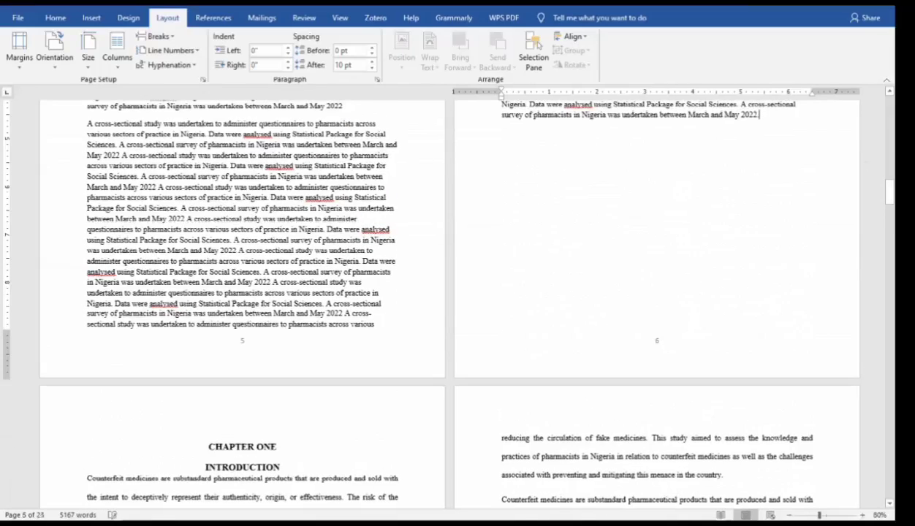
- Insert a Plain Number 2 page number at the bottom of the page in the section that starts with CHAPTER ONE
click(258, 441)
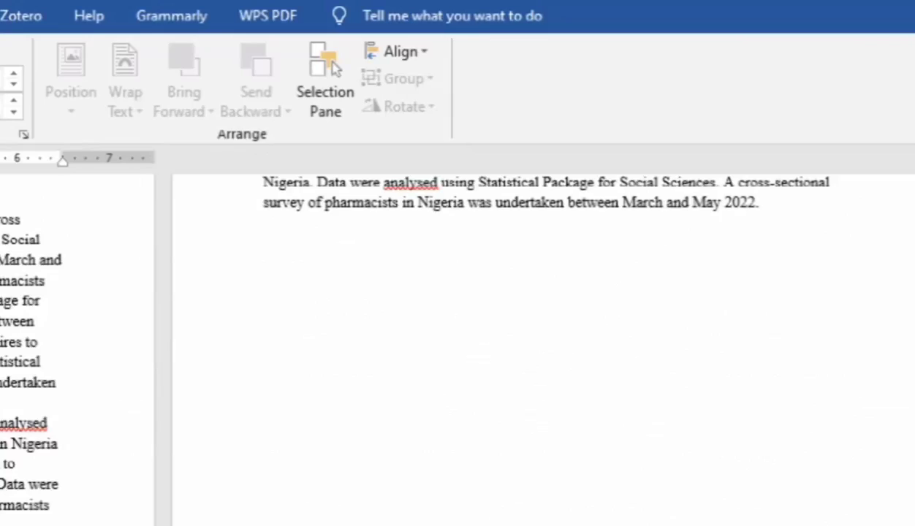
key(alt+n)
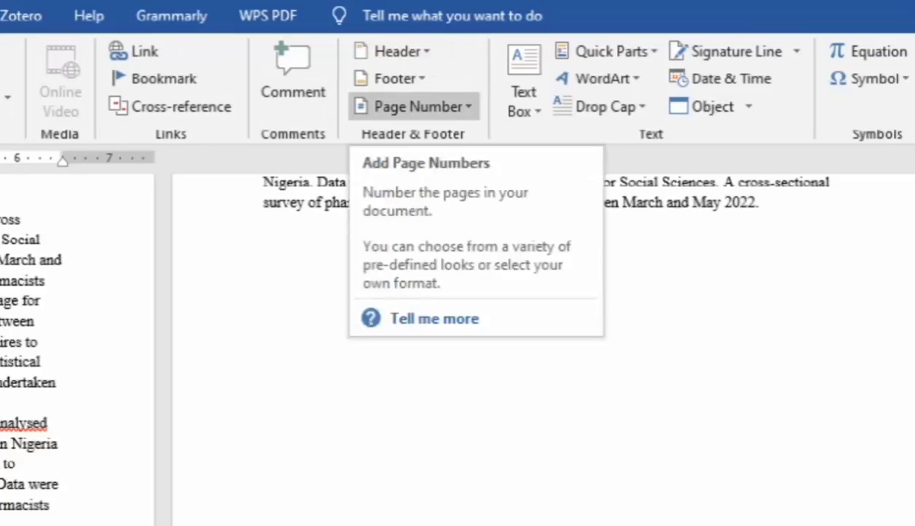
click(417, 107)
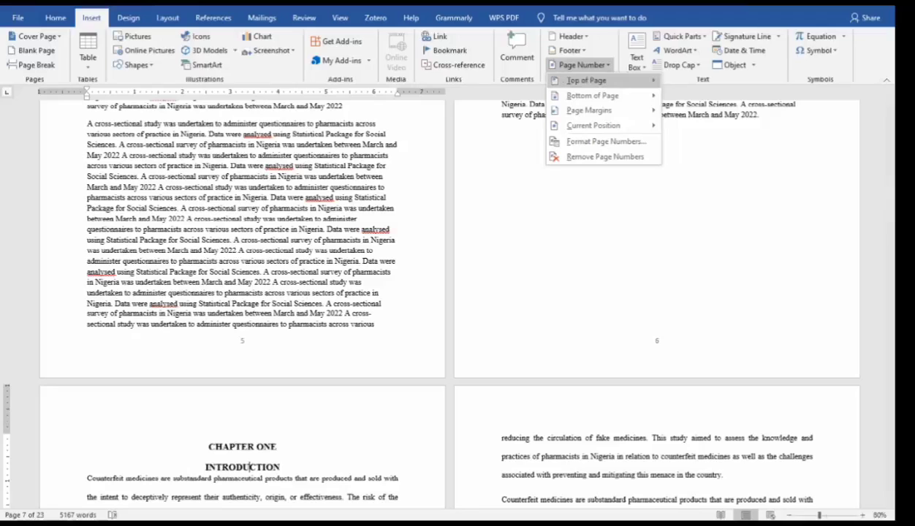
mouse_move(593, 96)
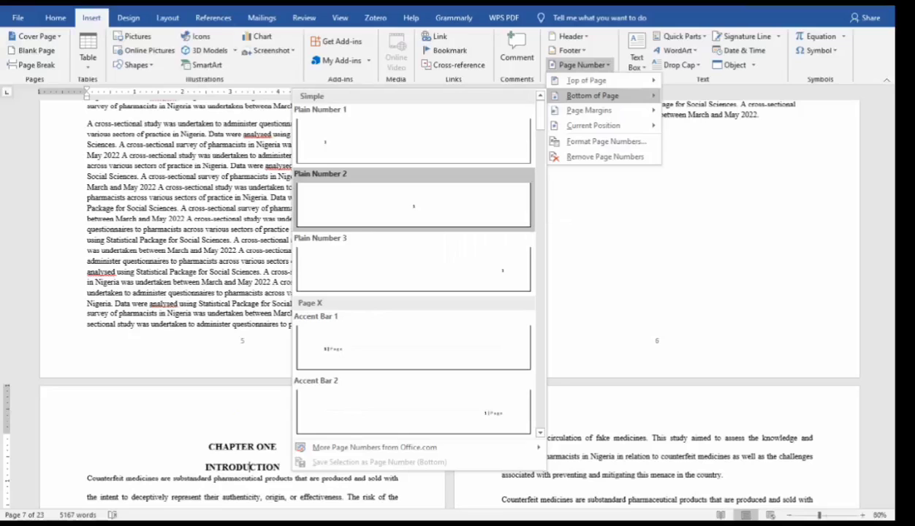
click(410, 344)
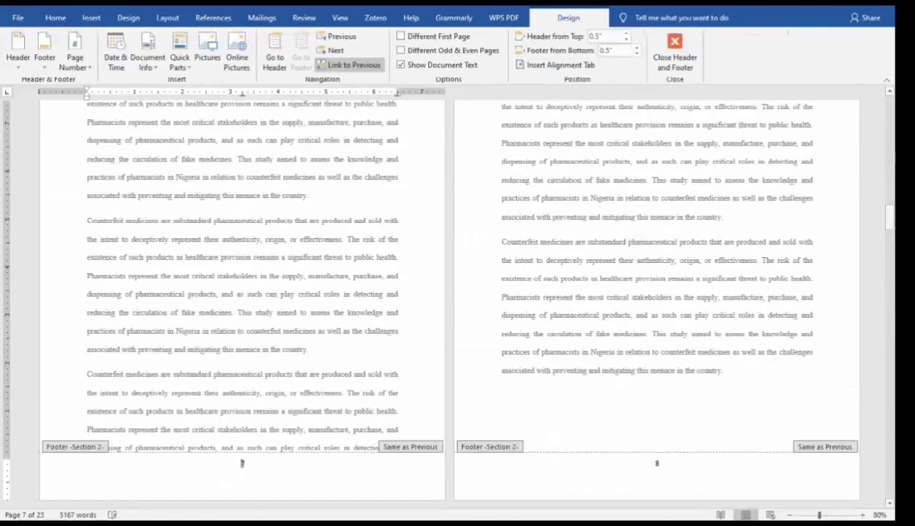
- Set the page number format of the Section 1 footer to i, ii, iii, starting from the title page
drag(889, 216, 890, 110)
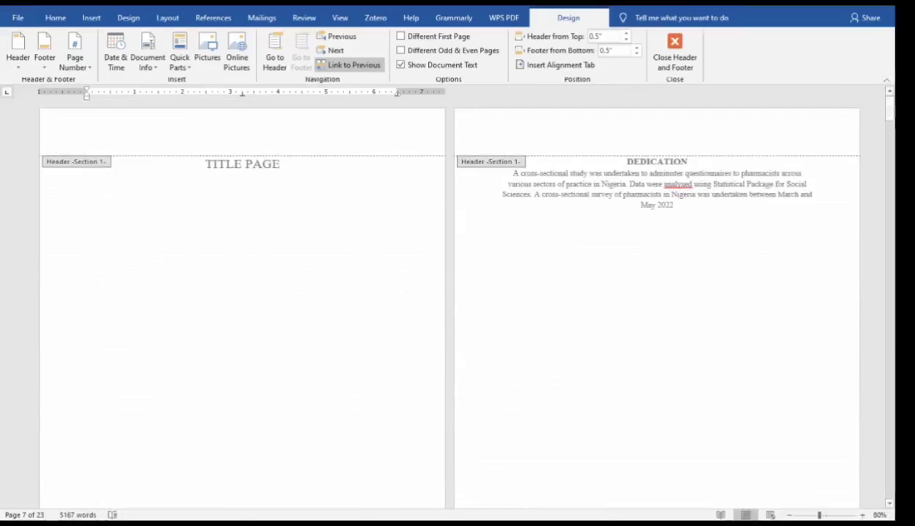
drag(889, 110, 889, 185)
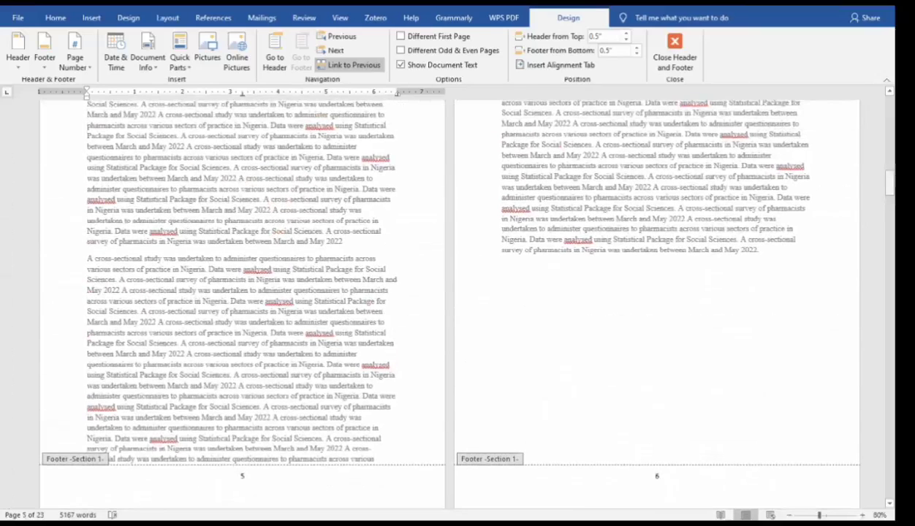
drag(889, 185, 889, 216)
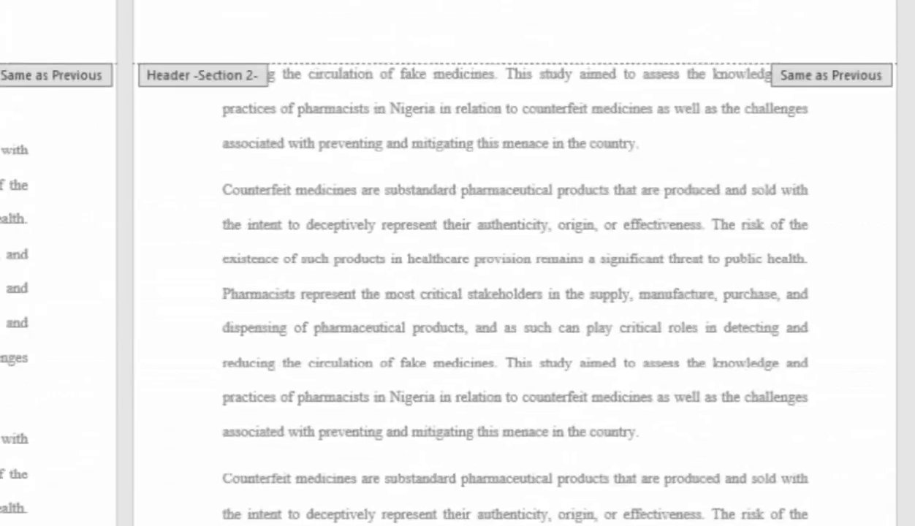
drag(890, 208, 890, 132)
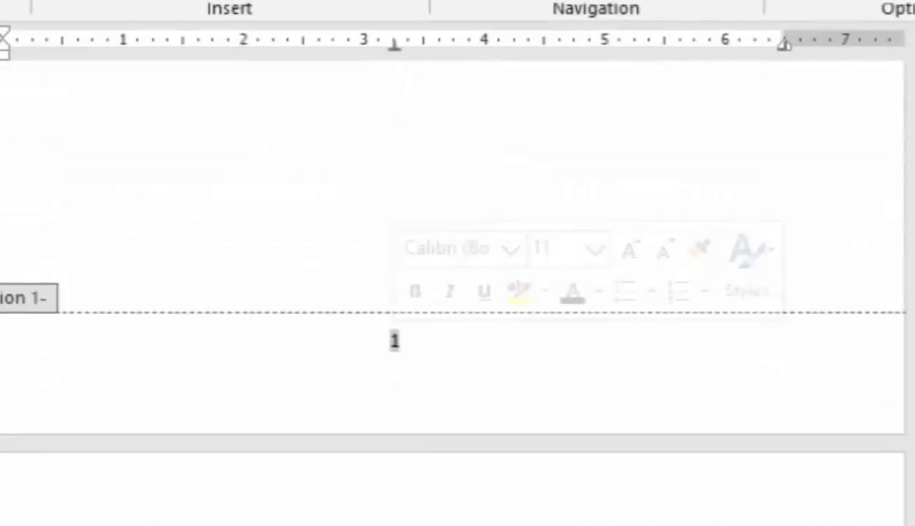
click(67, 63)
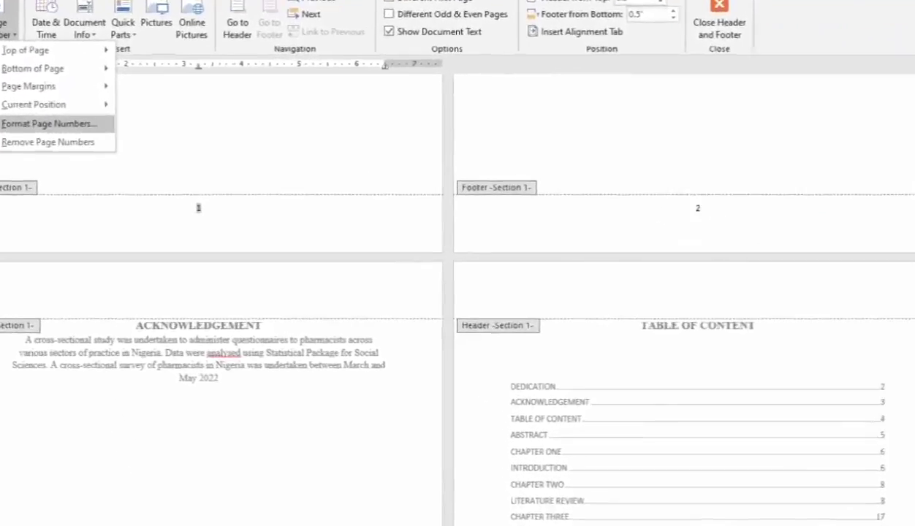
click(127, 157)
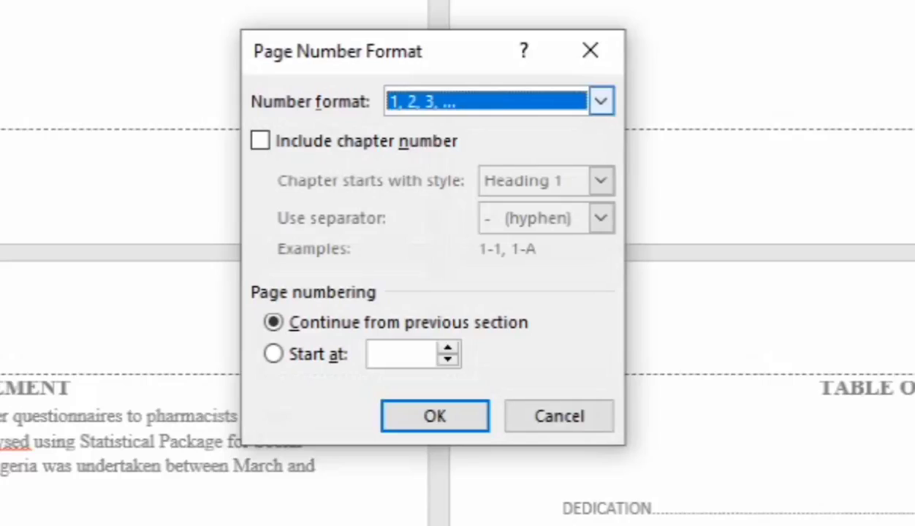
click(601, 101)
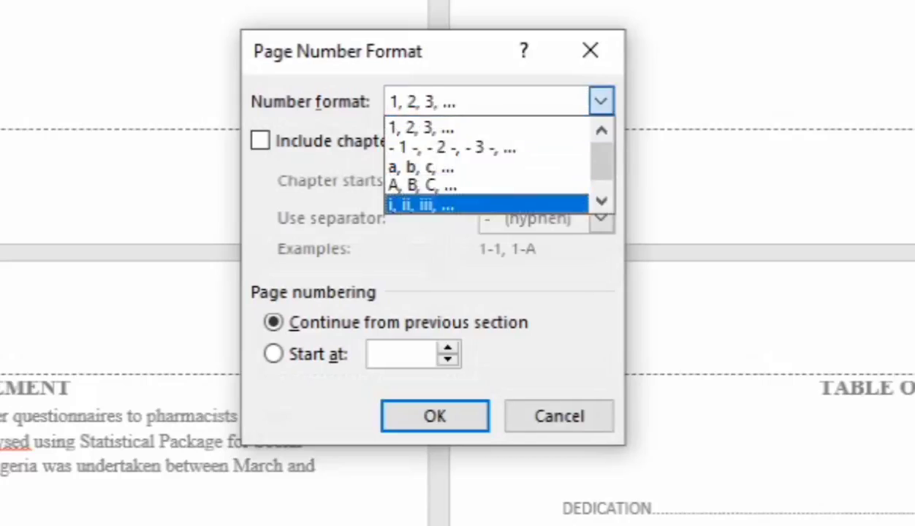
key(Return)
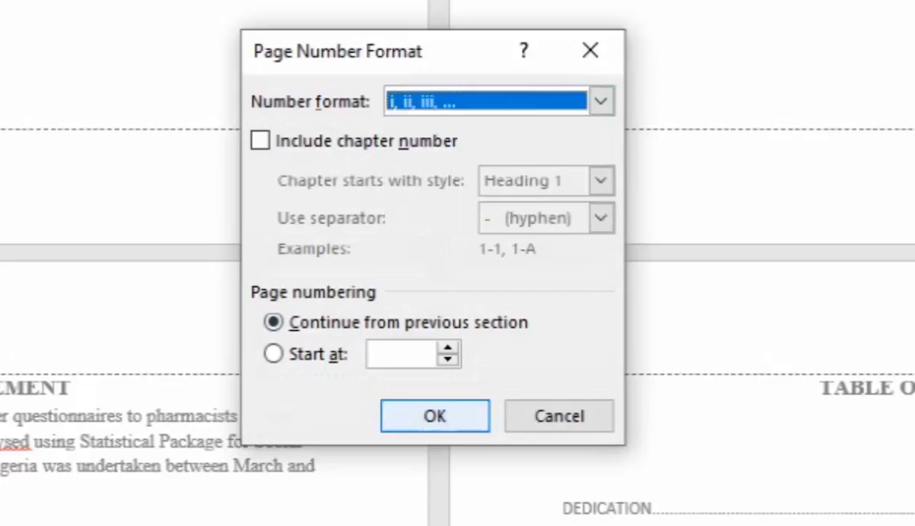
click(435, 416)
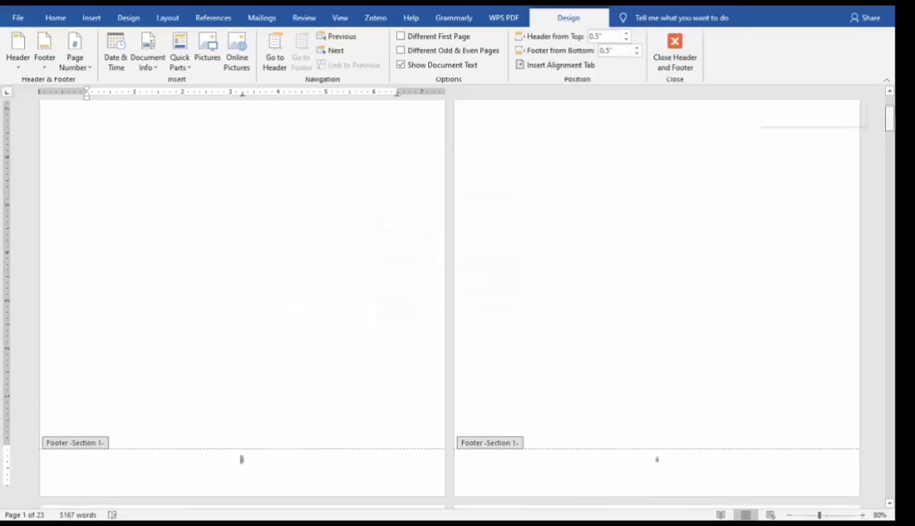
- Set the page numbering of the section beginning with CHAPTER ONE to start at 1, and exit footer editing
scroll(438, 299, down, 3)
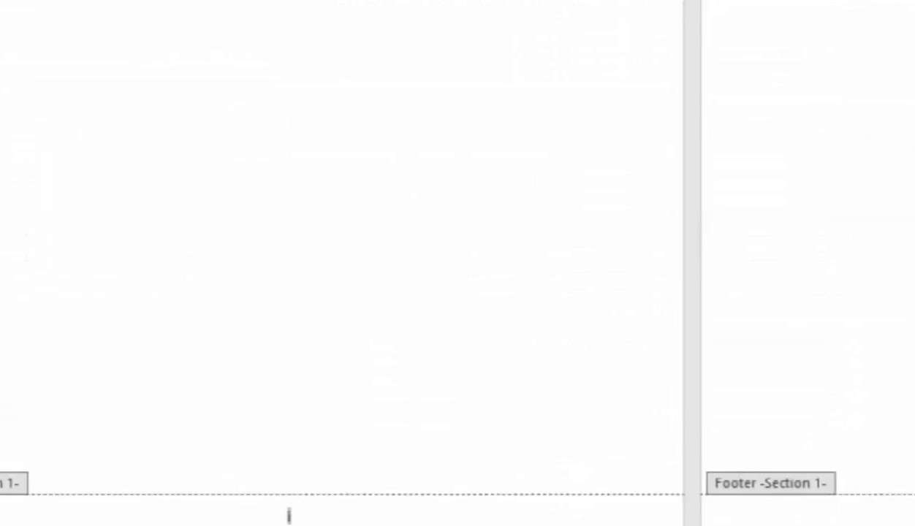
scroll(439, 263, down, 10)
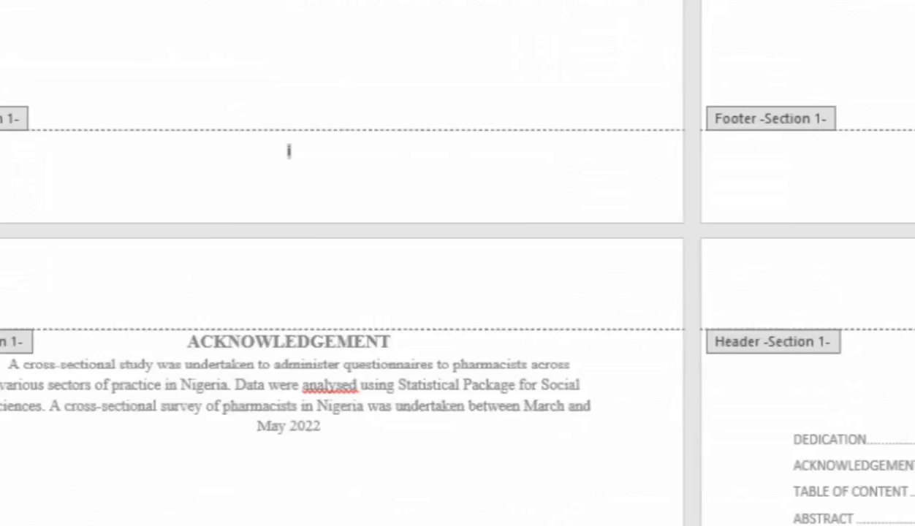
scroll(439, 264, down, 10)
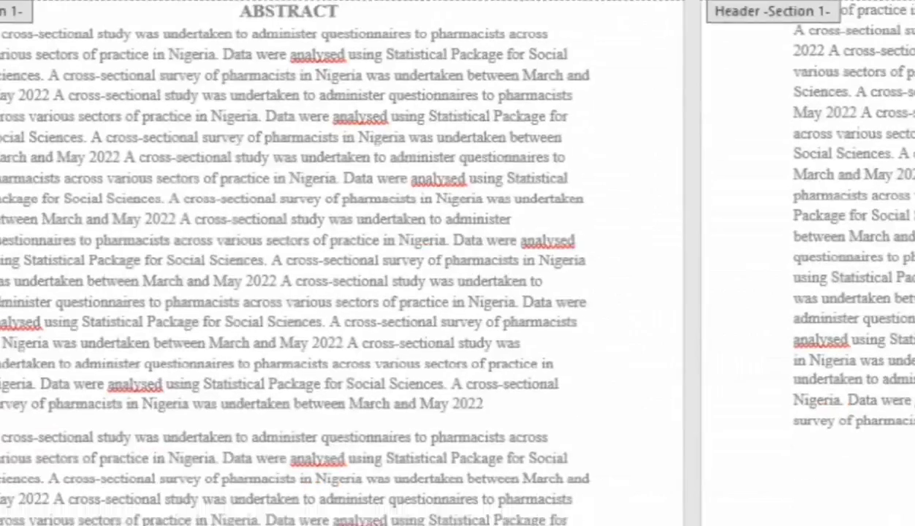
scroll(439, 263, down, 2)
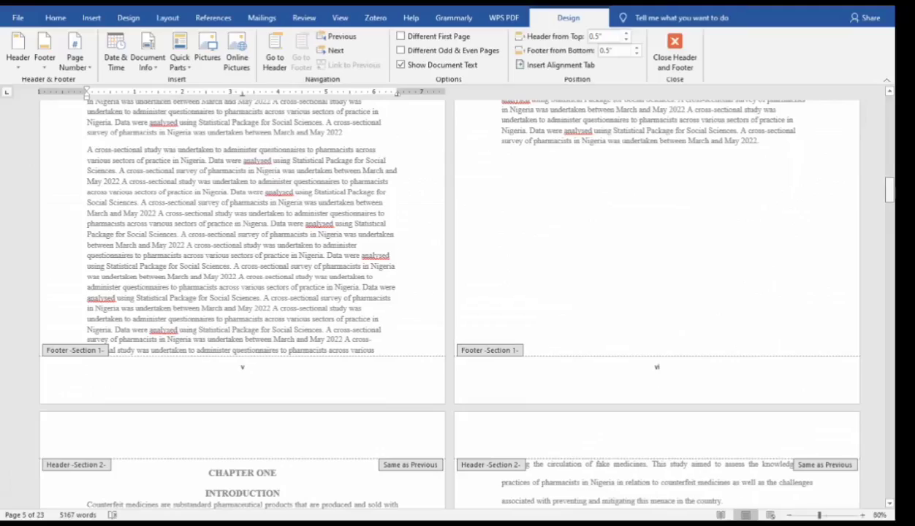
drag(890, 190, 889, 224)
double_click(242, 376)
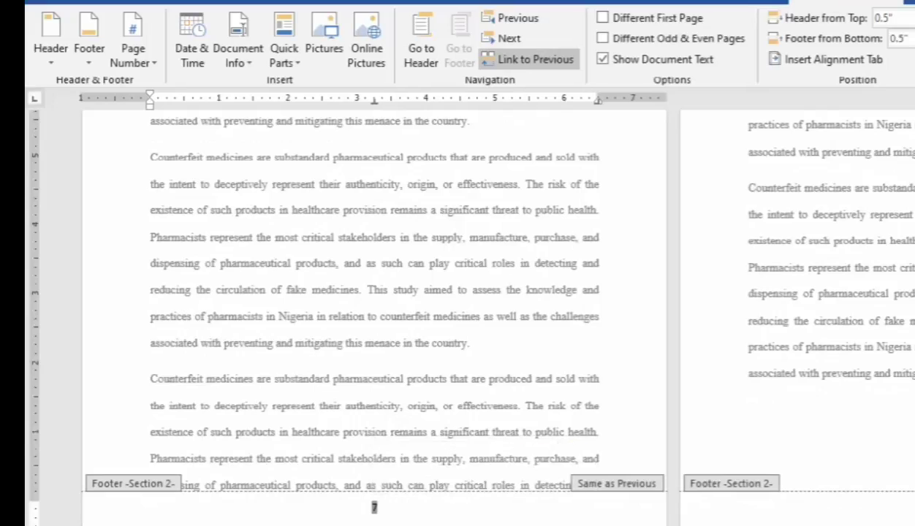
click(133, 44)
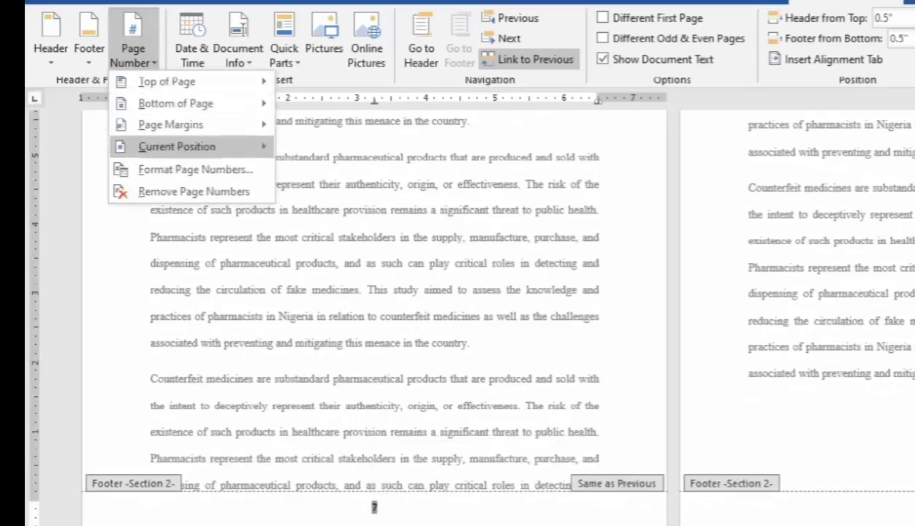
click(194, 169)
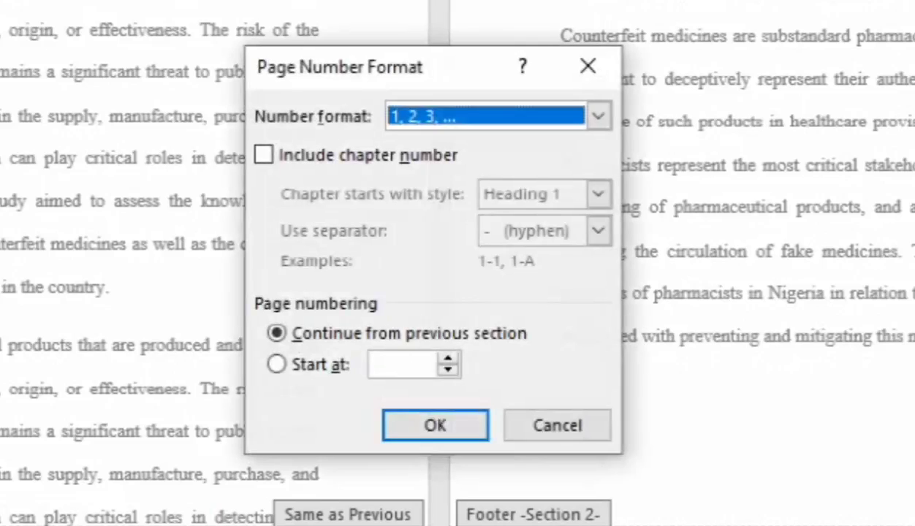
click(277, 364)
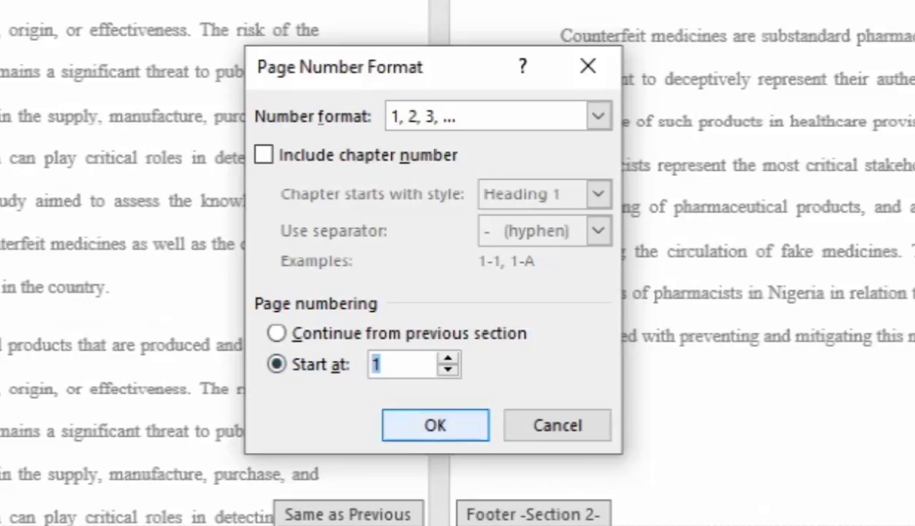
click(435, 426)
scroll(457, 263, up, 3)
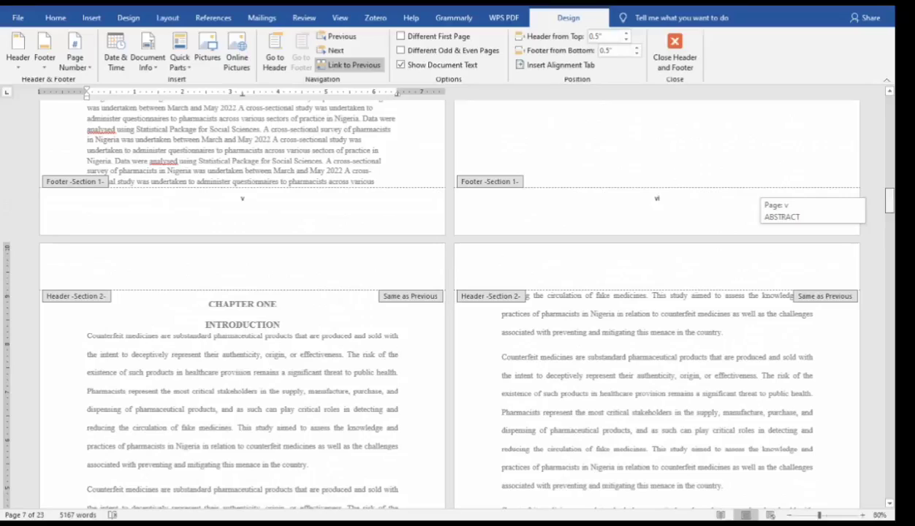
mouse_move(890, 200)
mouse_down()
mouse_move(890, 484)
mouse_move(889, 208)
mouse_up()
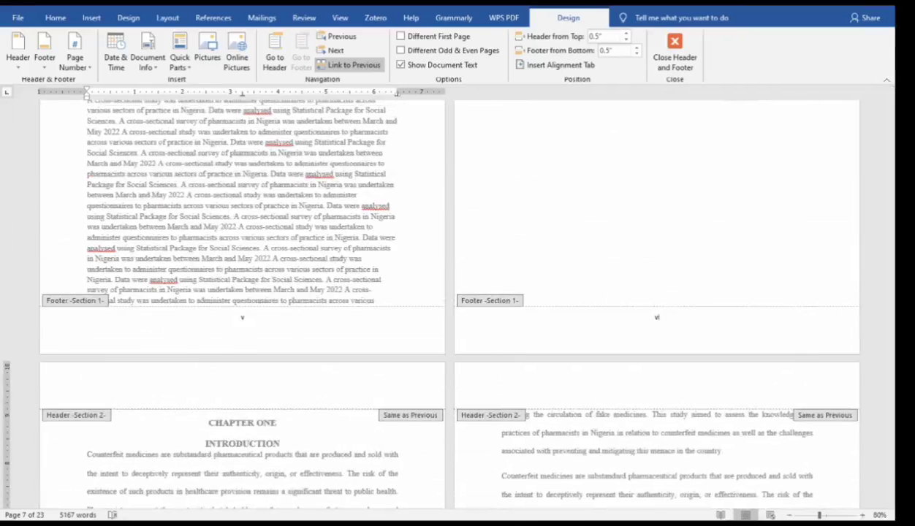
click(675, 57)
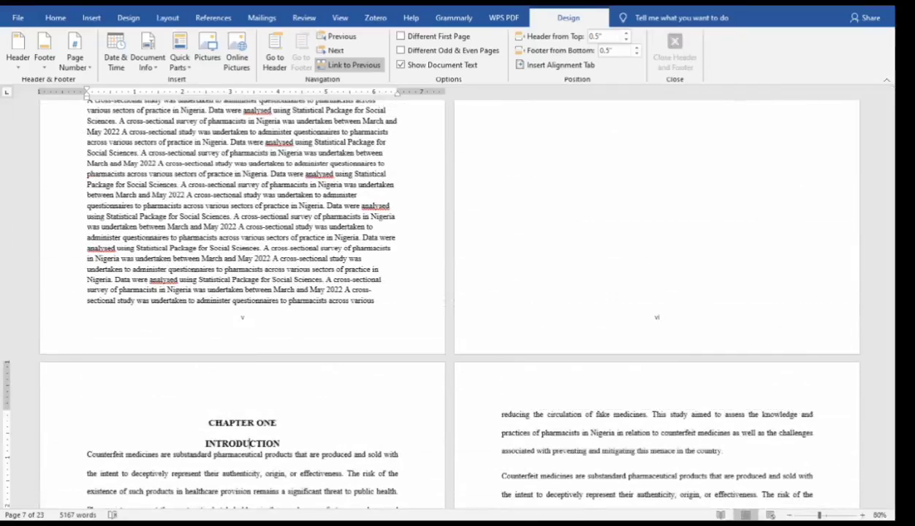
- Update the table of contents, refreshing the page numbers only
mouse_move(889, 193)
mouse_down()
mouse_move(890, 170)
mouse_move(889, 182)
mouse_up()
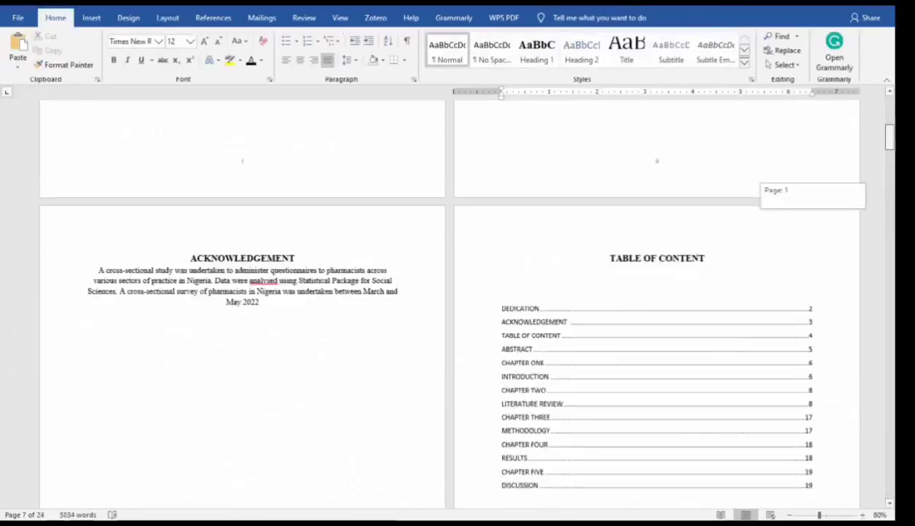
drag(889, 137, 889, 142)
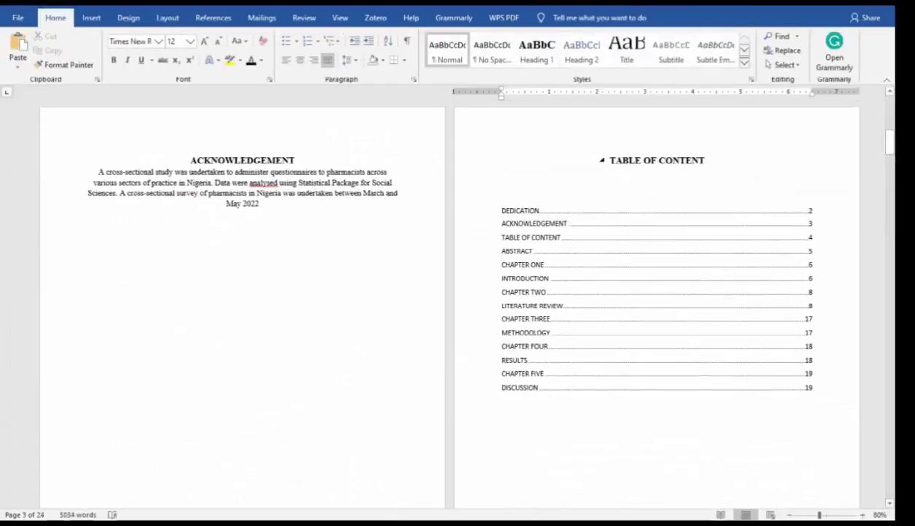
click(501, 175)
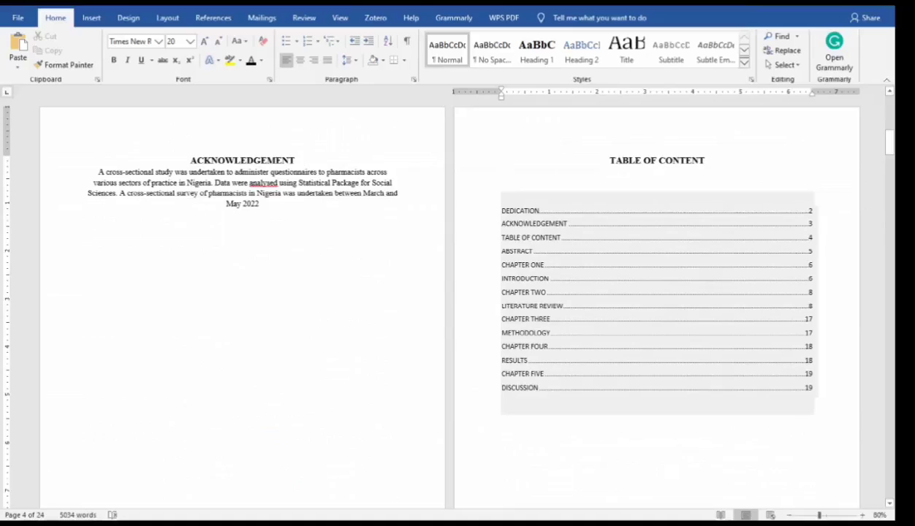
click(517, 211)
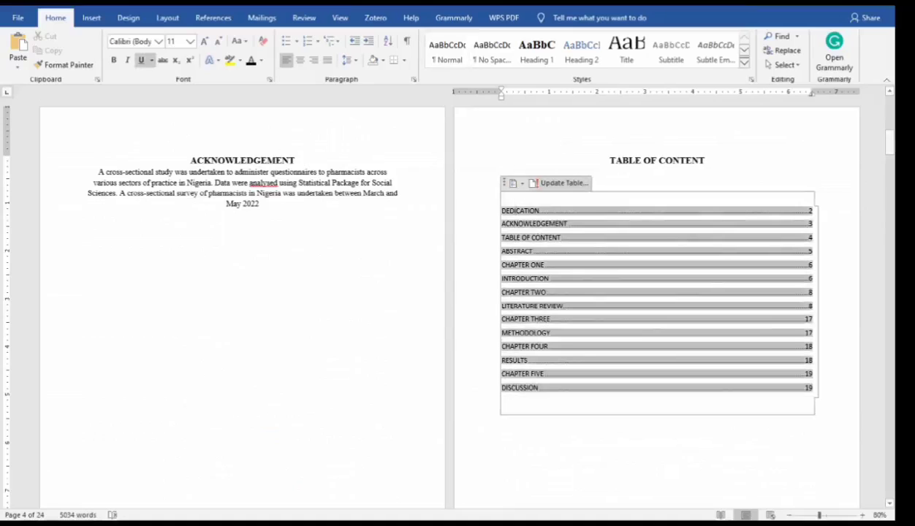
click(558, 182)
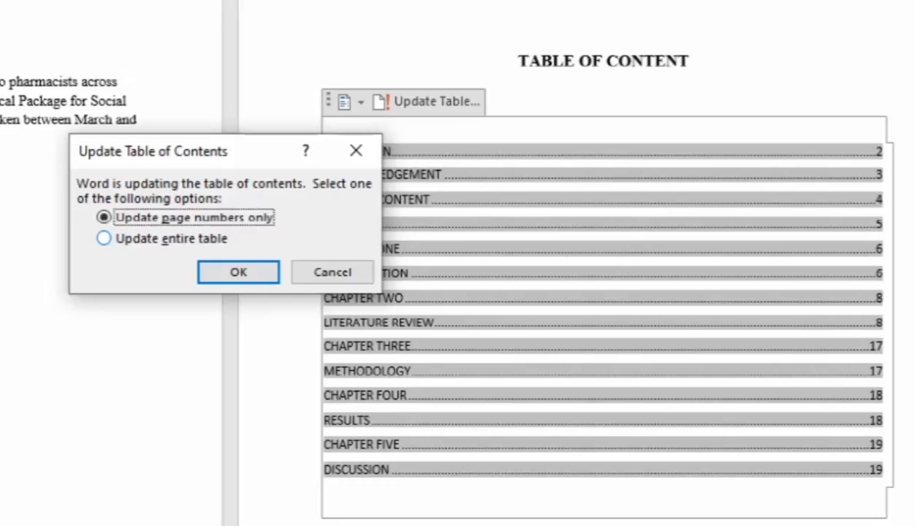
key(Return)
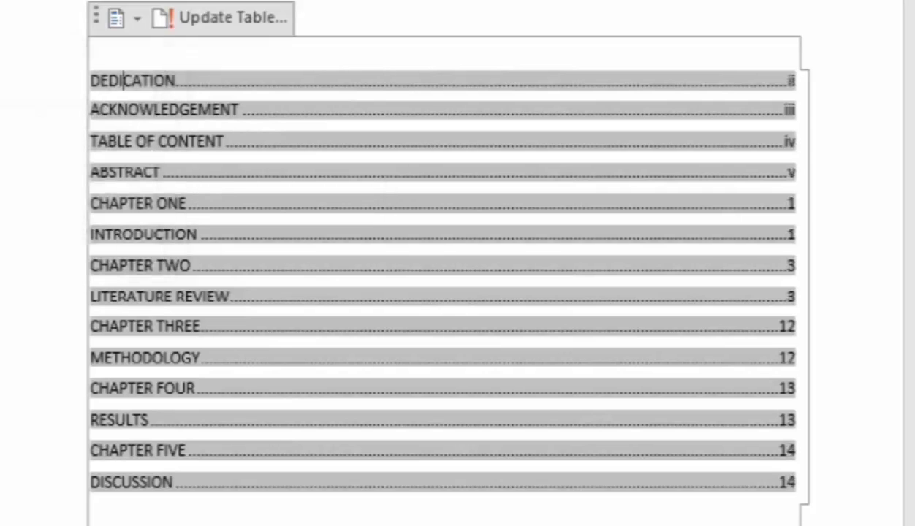
key(Down)
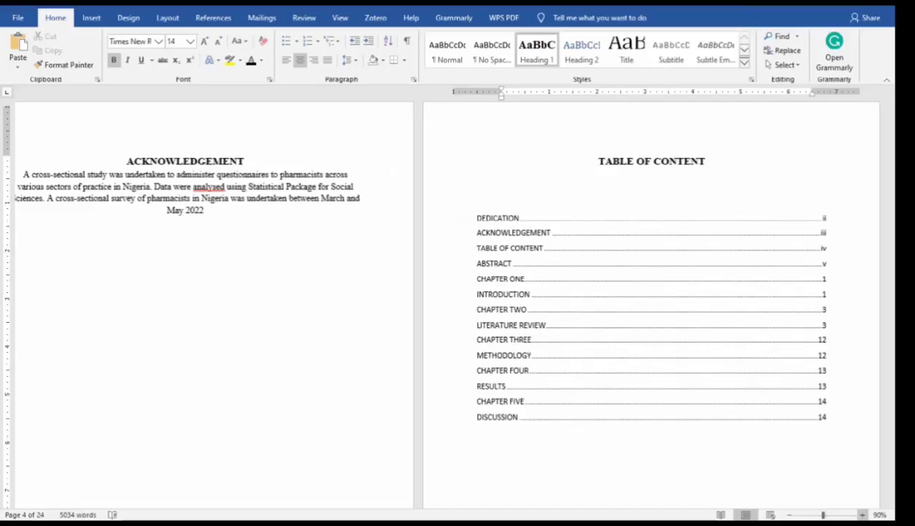
- Examine the updated table of contents and compare it with the footer page numbers of the preliminary pages and the chapters
click(863, 515)
click(863, 515)
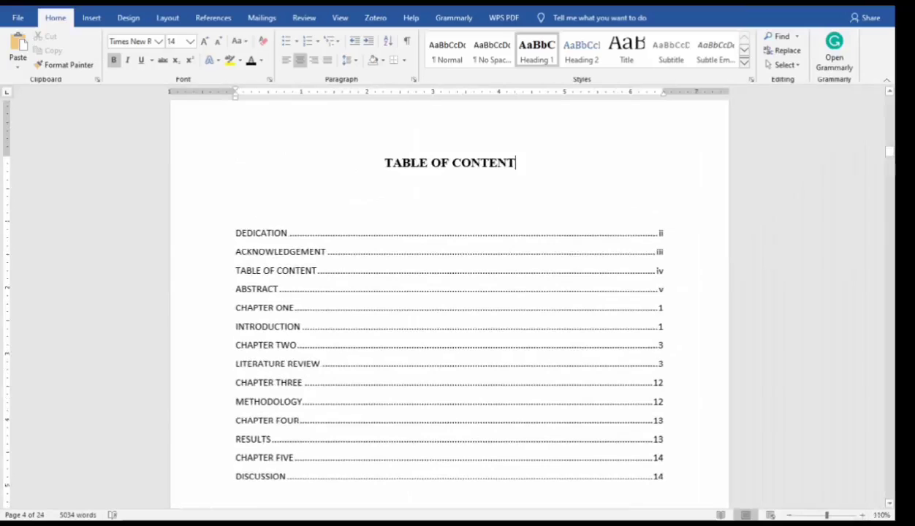
drag(889, 151, 889, 130)
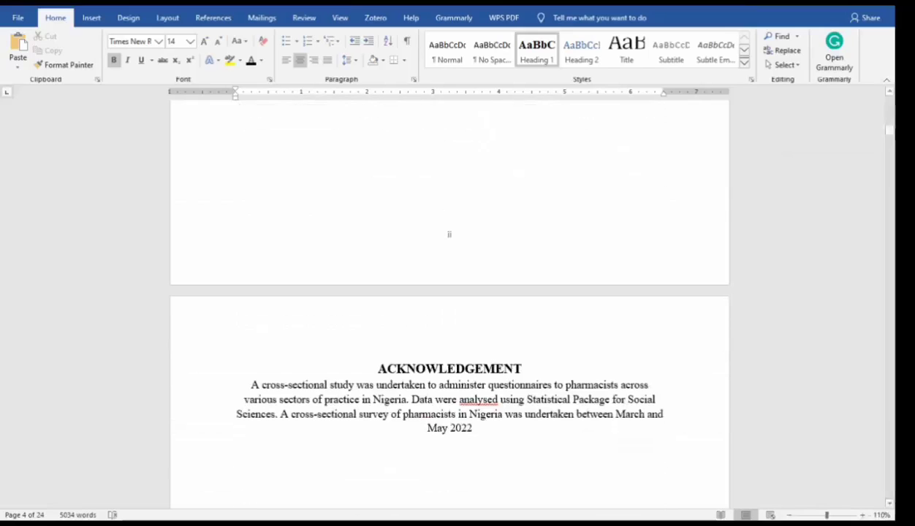
ctrl+scroll(450, 329, up, 3)
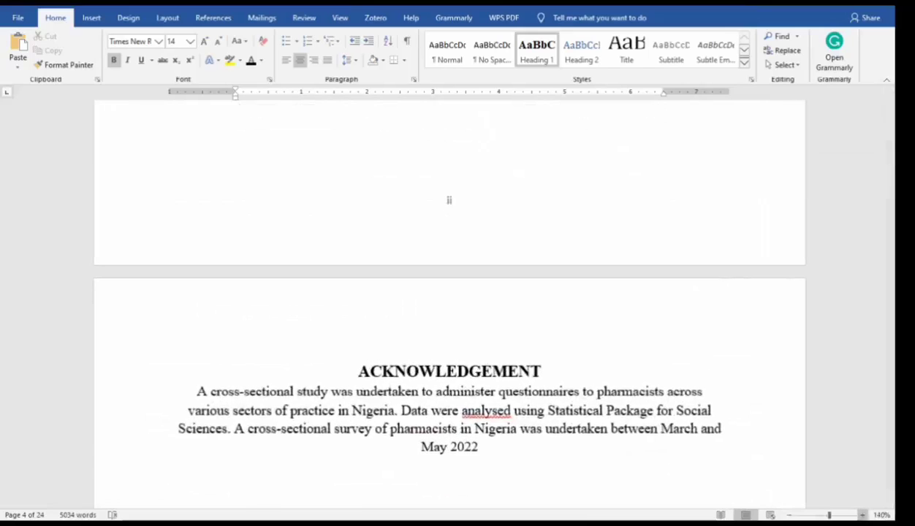
ctrl+scroll(449, 200, up, 2)
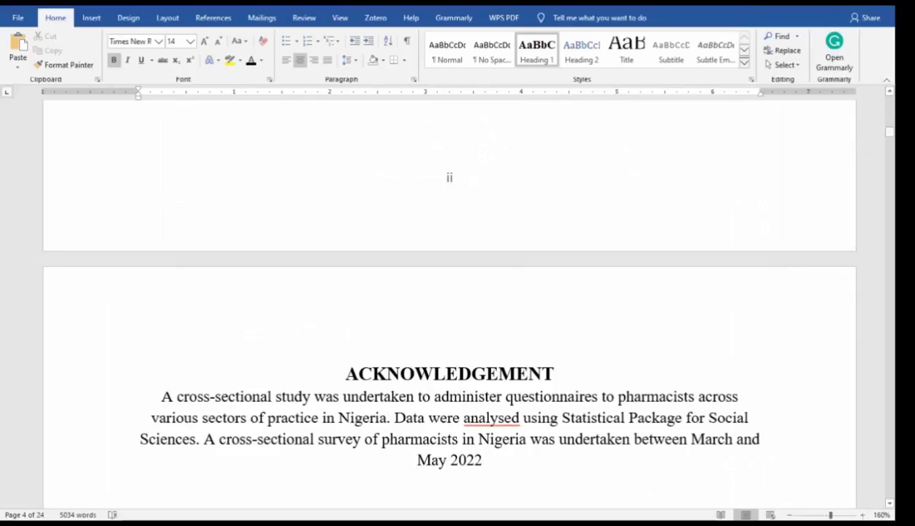
drag(889, 132, 889, 152)
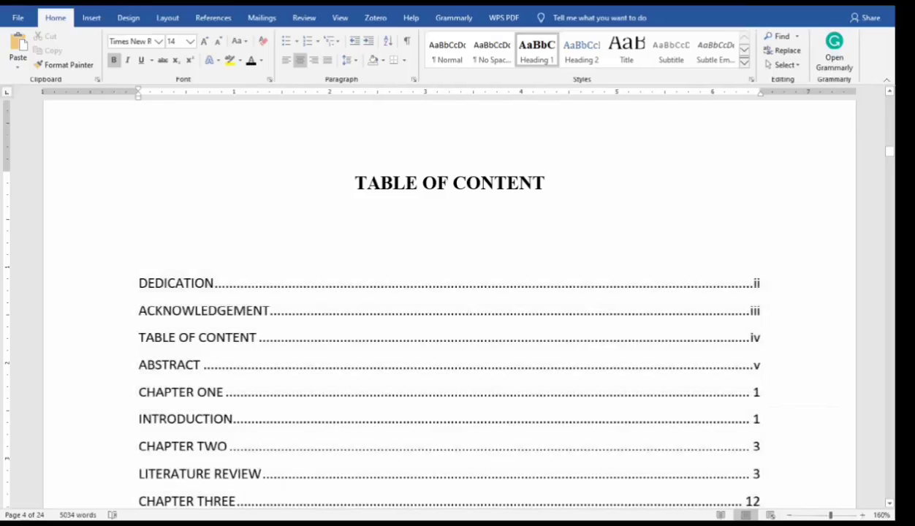
drag(890, 152, 889, 213)
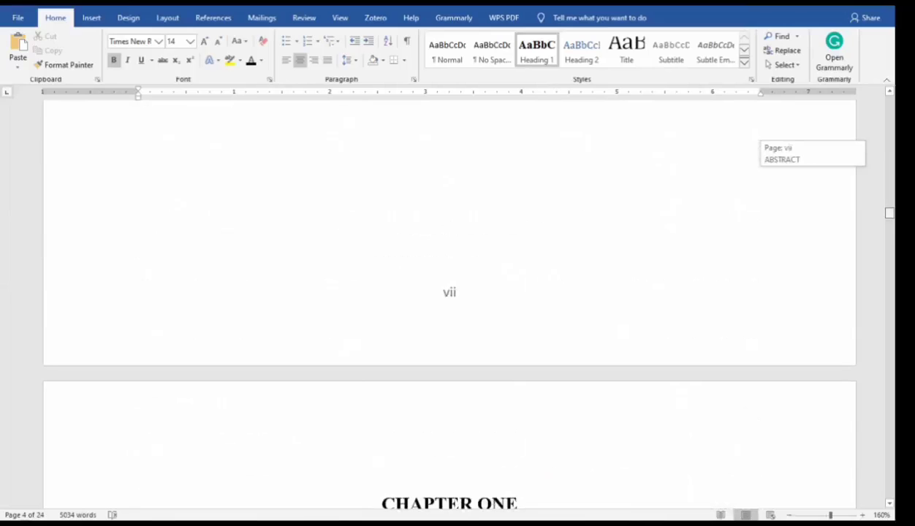
drag(889, 213, 889, 269)
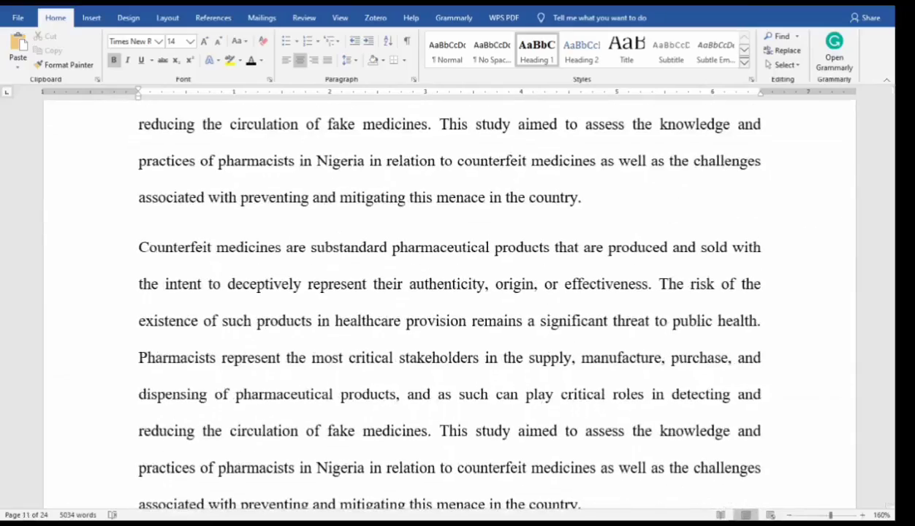
click(789, 515)
click(789, 515)
click(790, 514)
scroll(450, 300, down, 4)
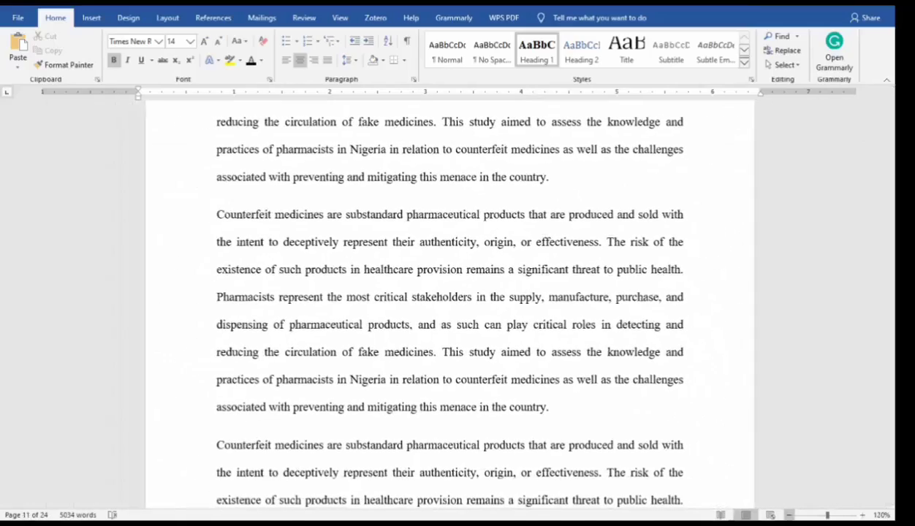